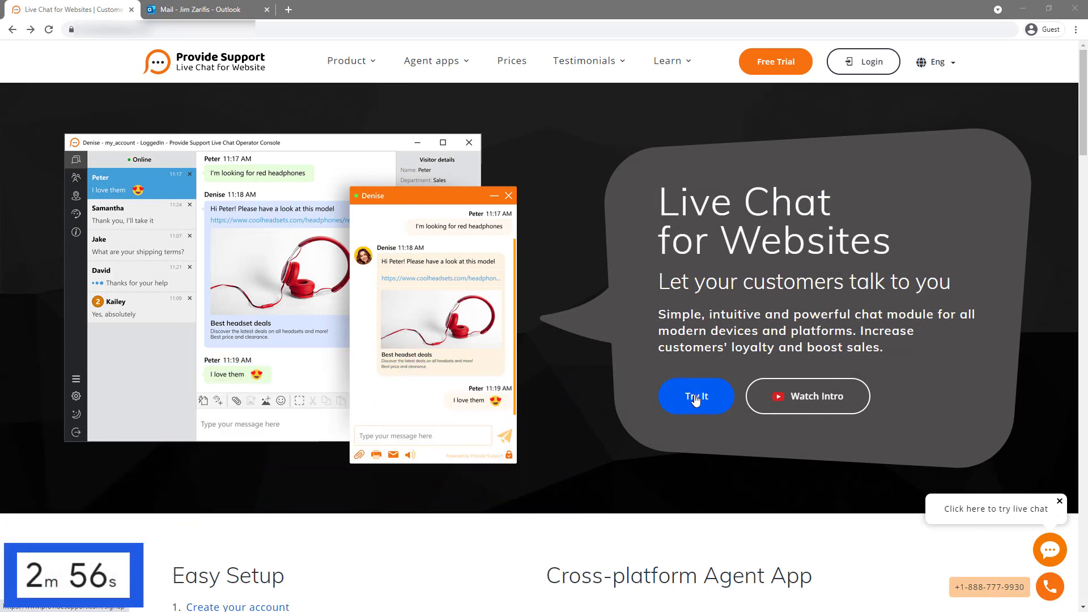
- Start a 10-day free trial account on the Provide Support website
click(696, 400)
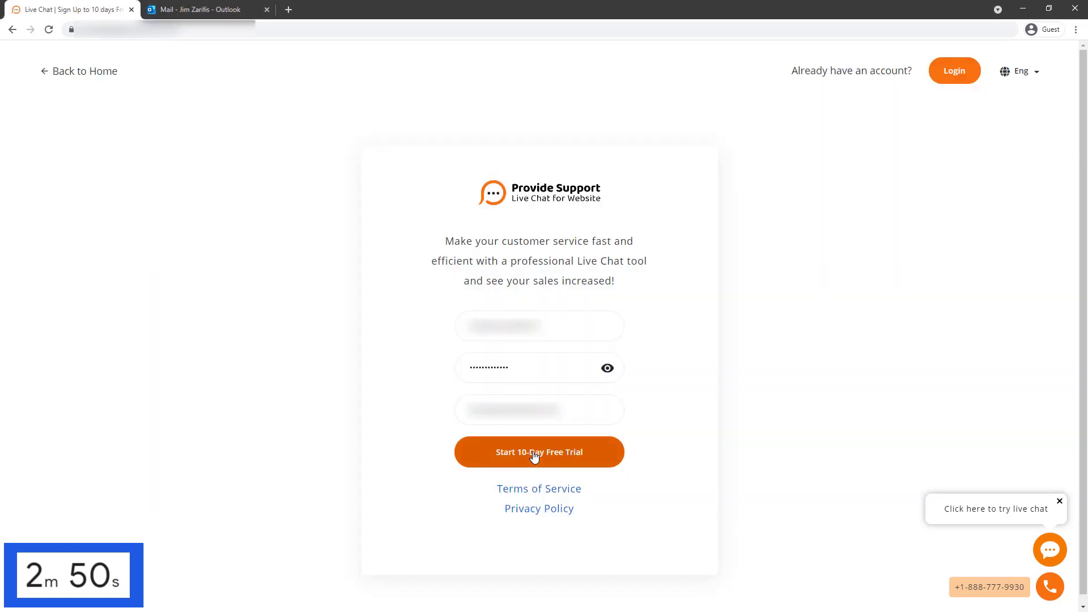
click(534, 456)
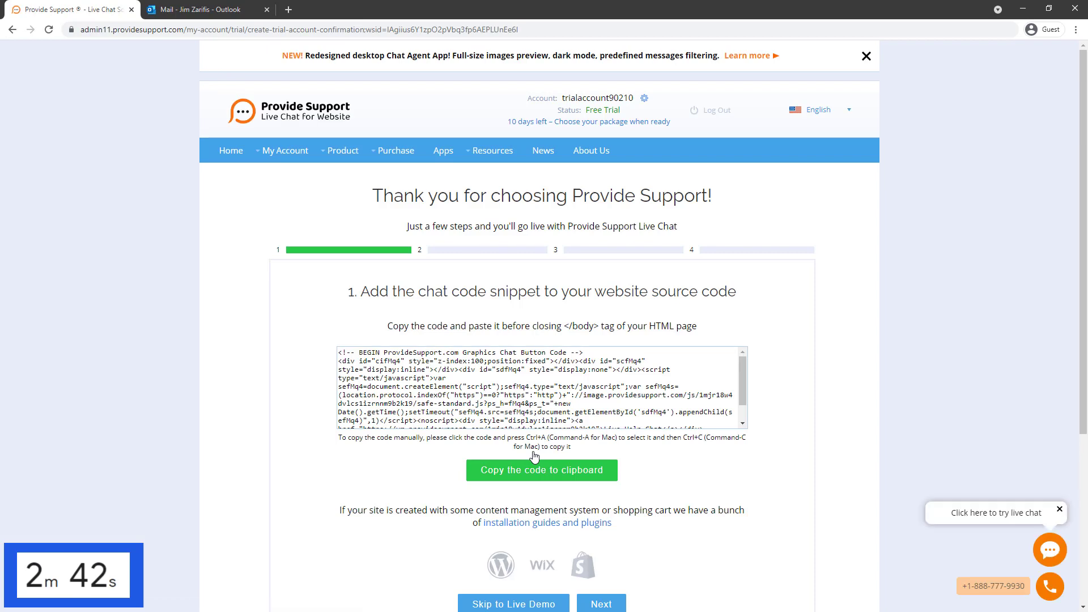
scroll(534, 453, down, 1)
scroll(536, 454, down, 1)
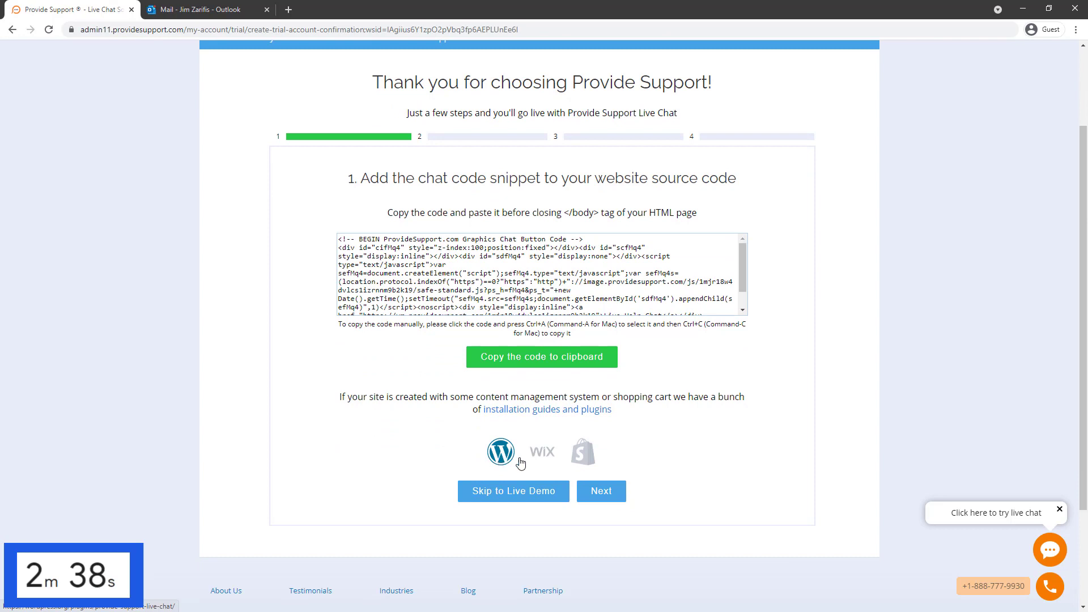
- Step through the setup wizard to the finish and launch the browser operator console
click(603, 492)
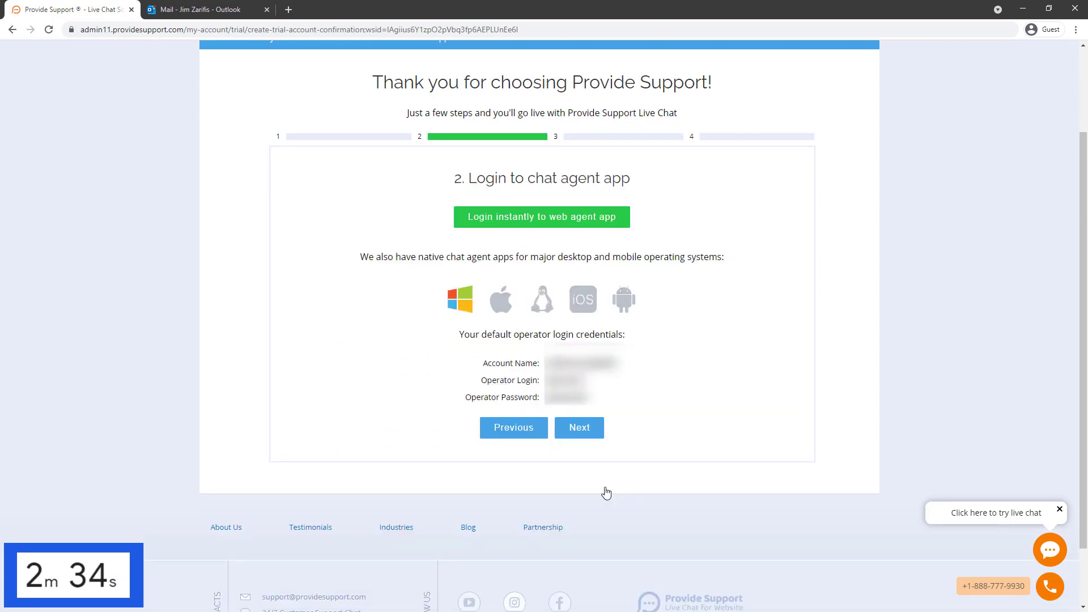
click(579, 429)
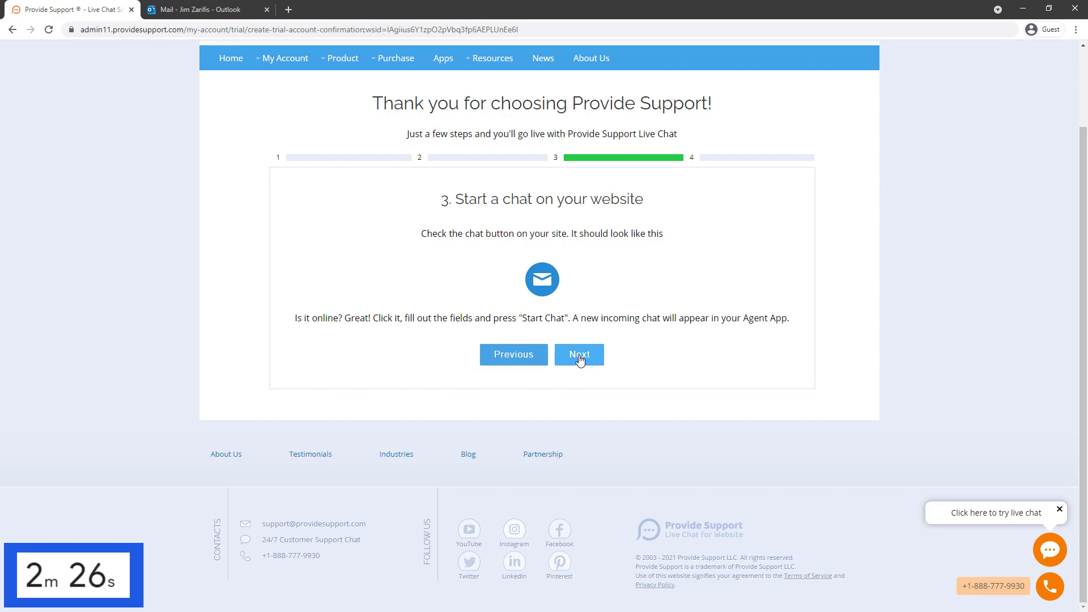
click(579, 359)
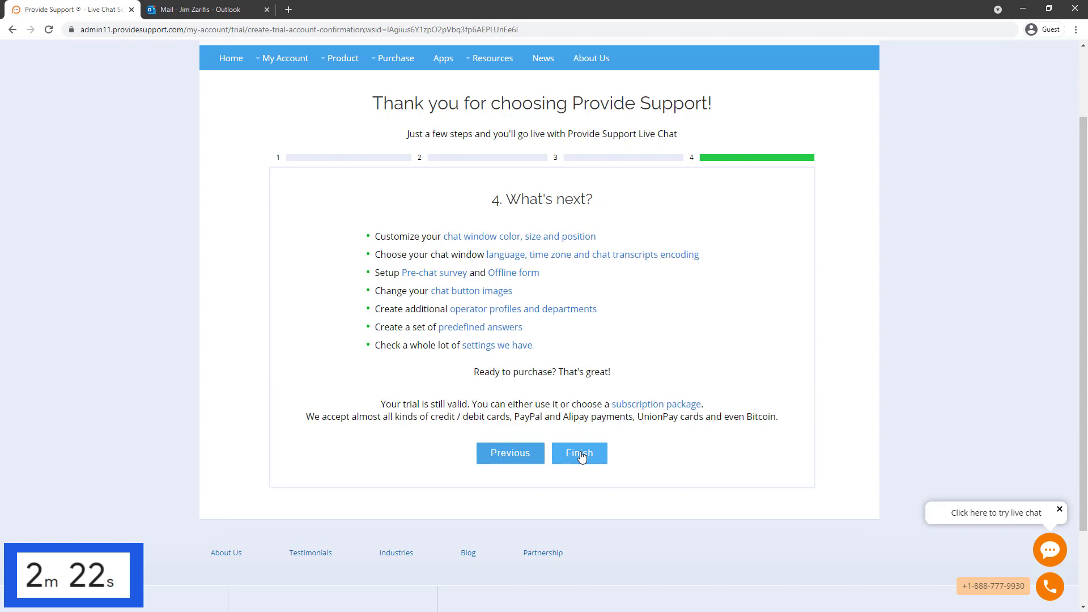
click(579, 454)
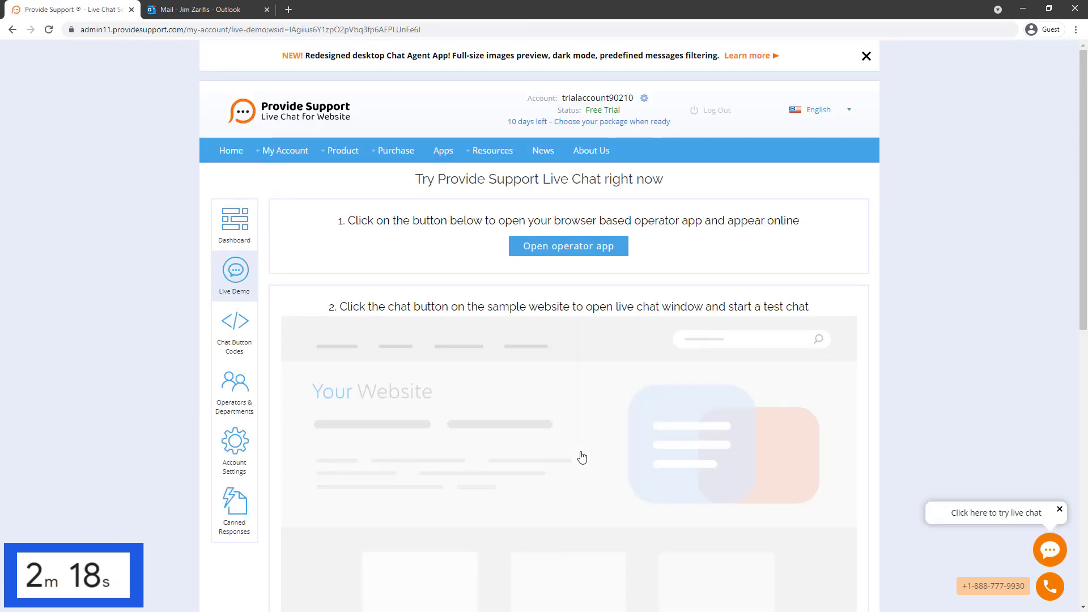
click(555, 250)
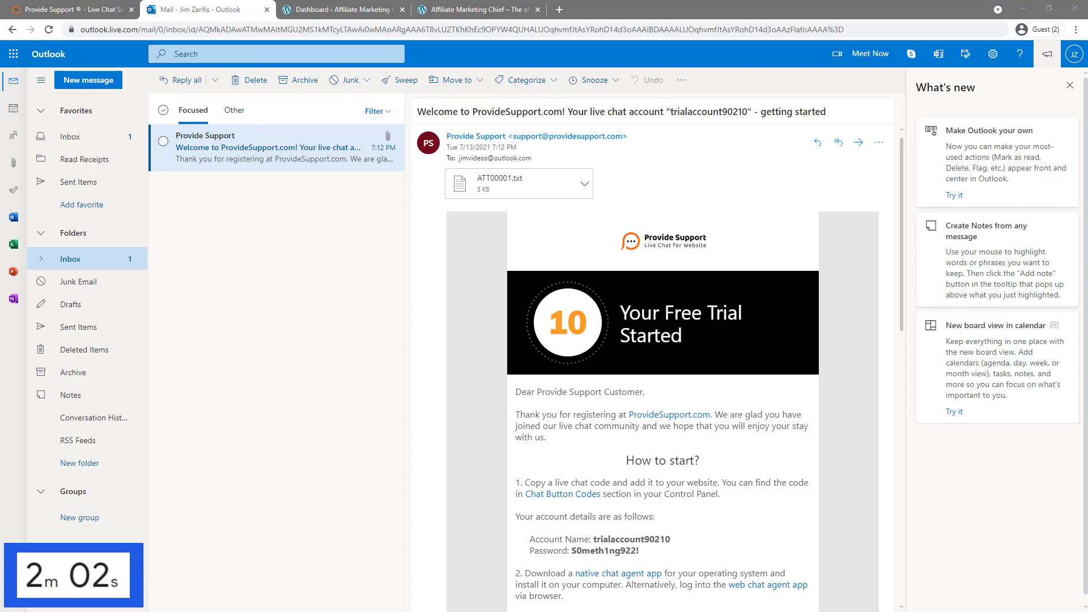
- Switch from the Outlook welcome email to the WordPress Dashboard tab
click(348, 13)
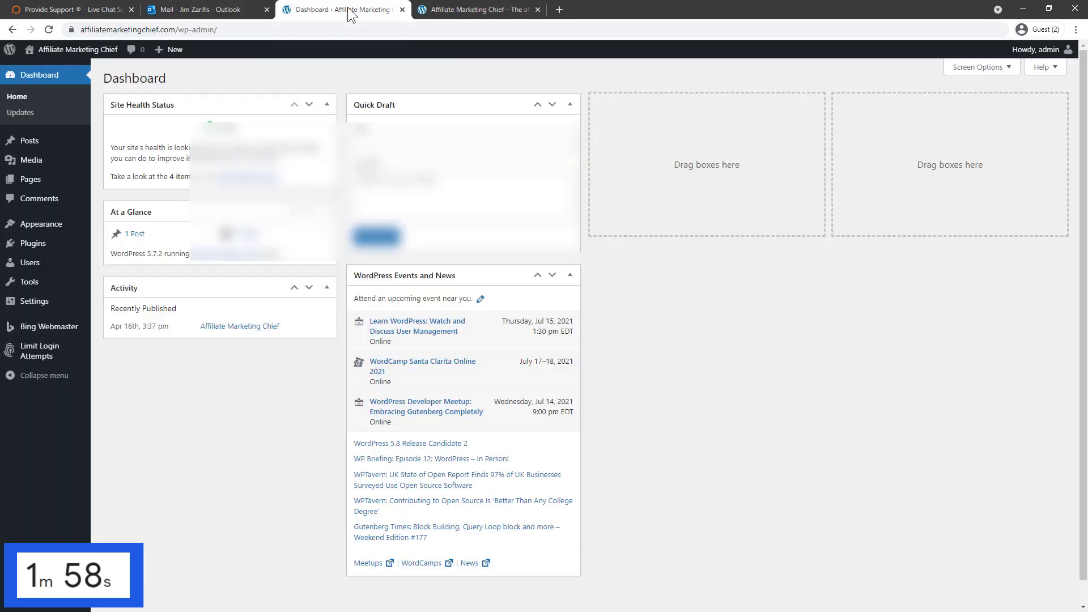
mouse_move(27, 242)
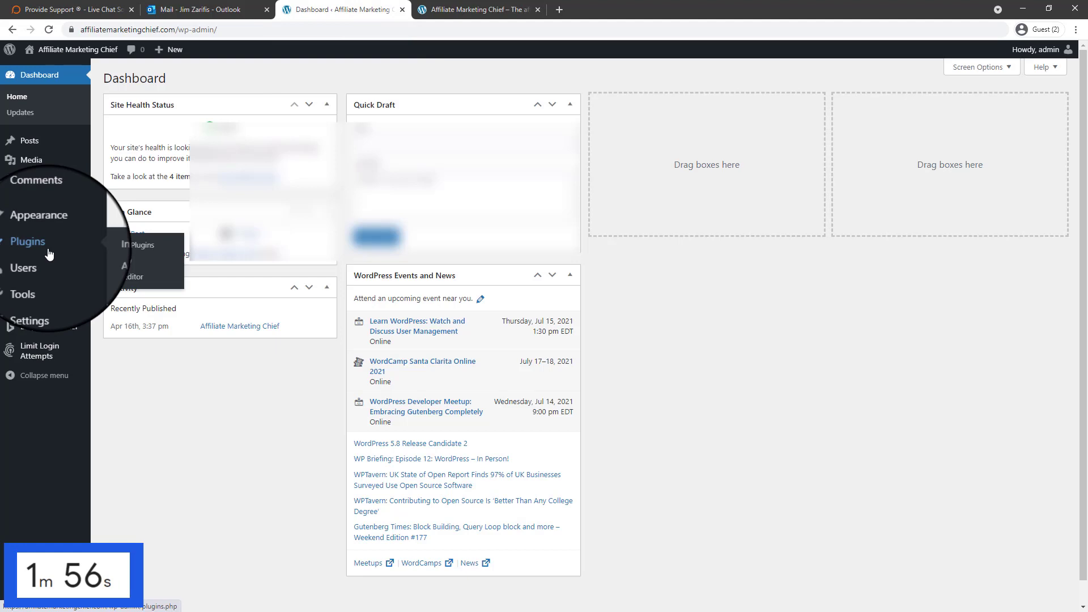
- Search plugins for 'providesupport', then install and activate Provide Support Live Chat
click(128, 262)
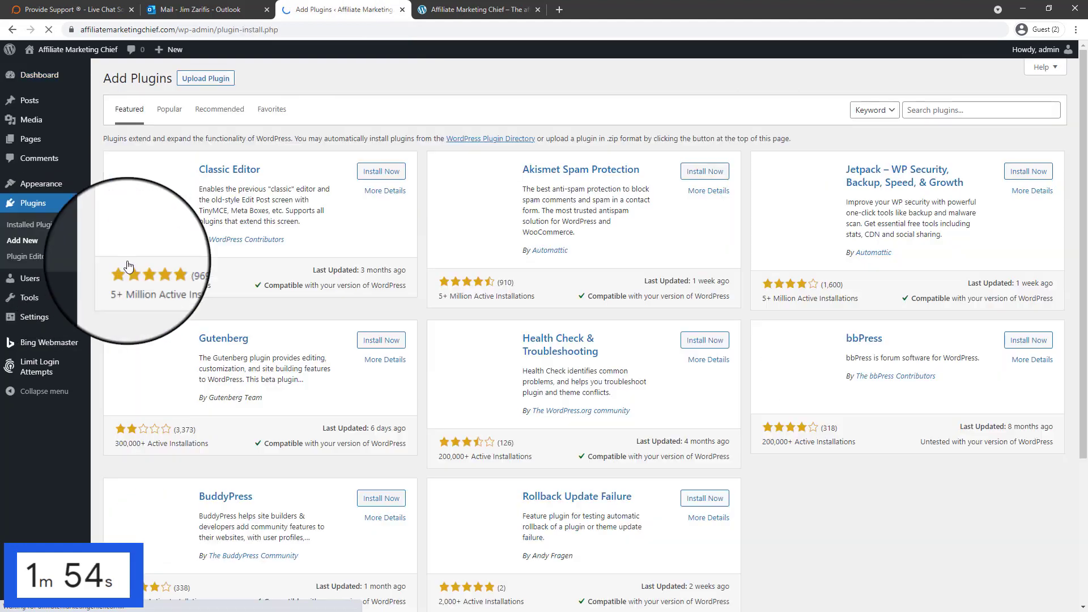
click(958, 110)
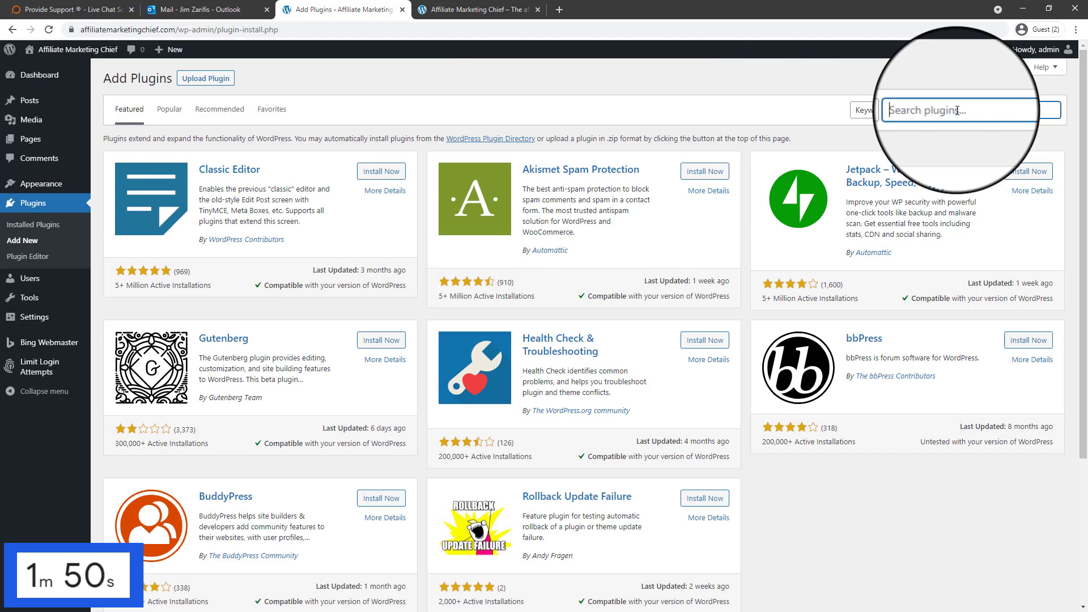
text(provide)
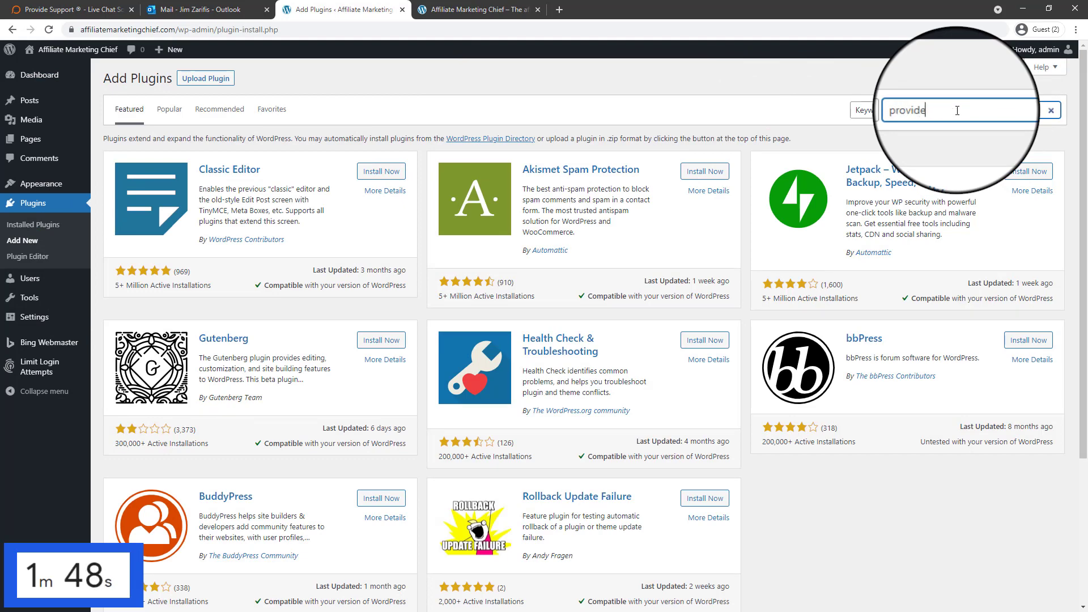
text(support)
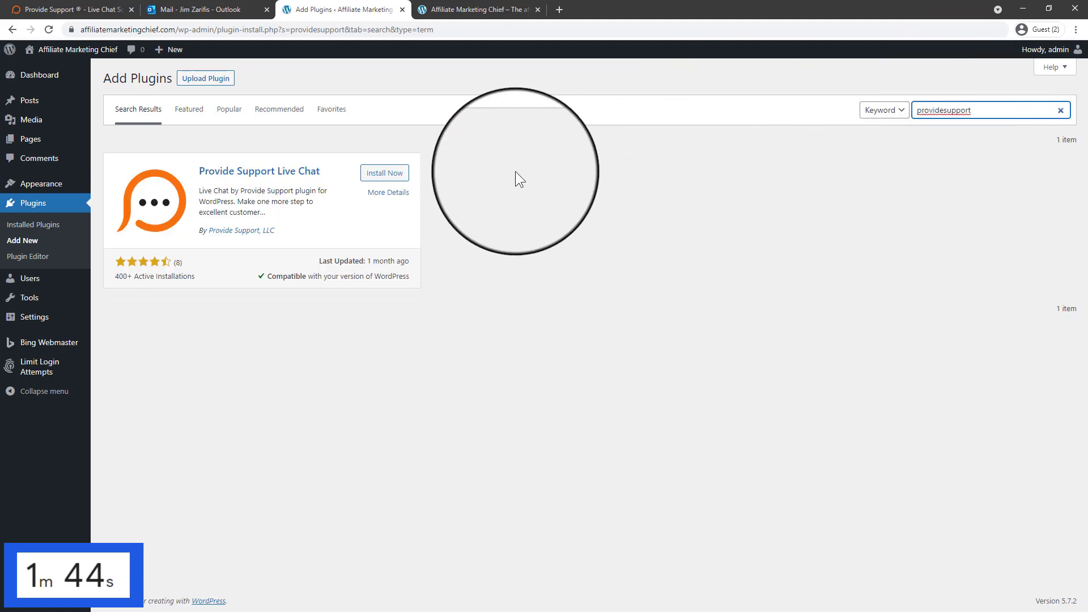
click(384, 174)
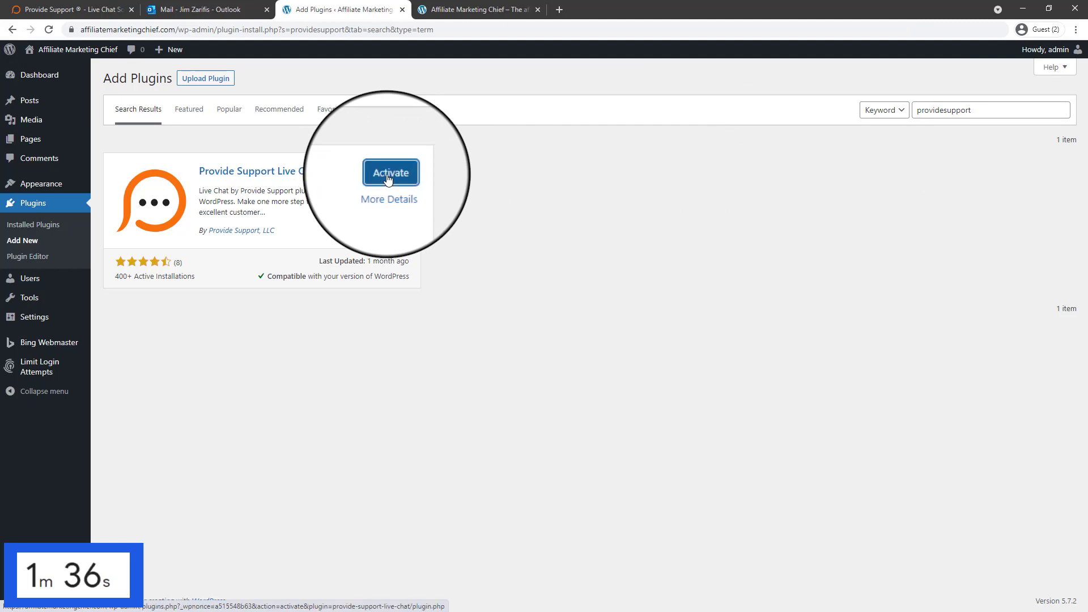
click(388, 179)
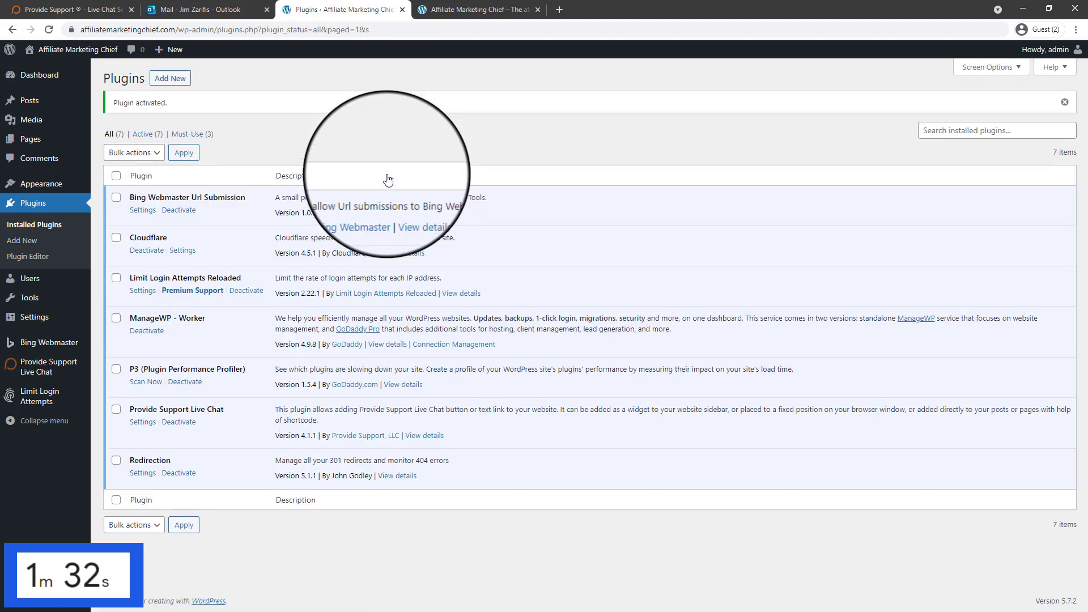
- Connect the Live Chat plugin to the trial account using the pasted password
click(145, 427)
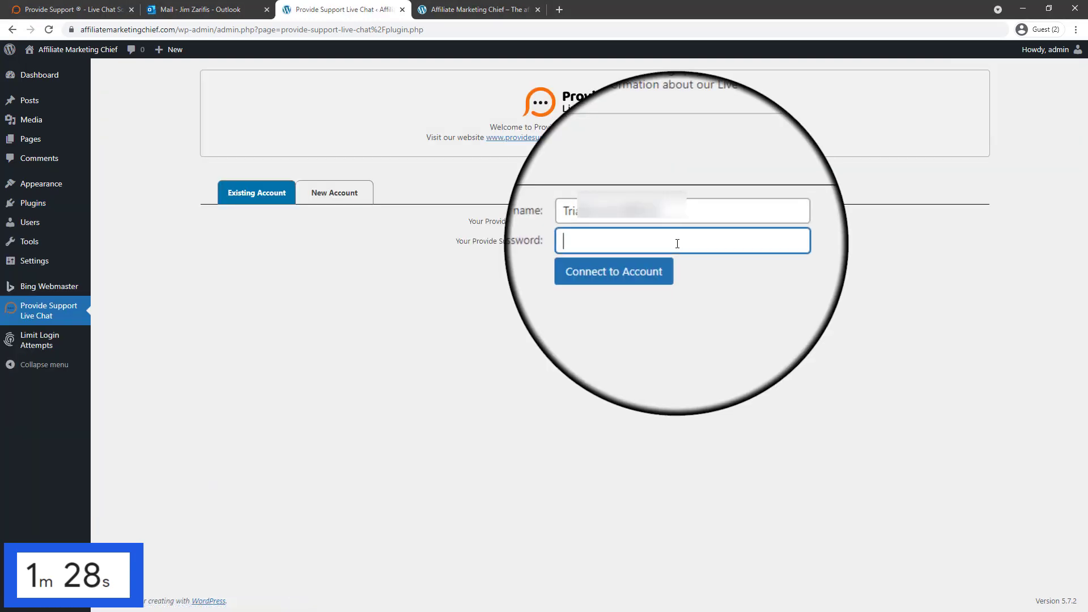
key(ctrl+v)
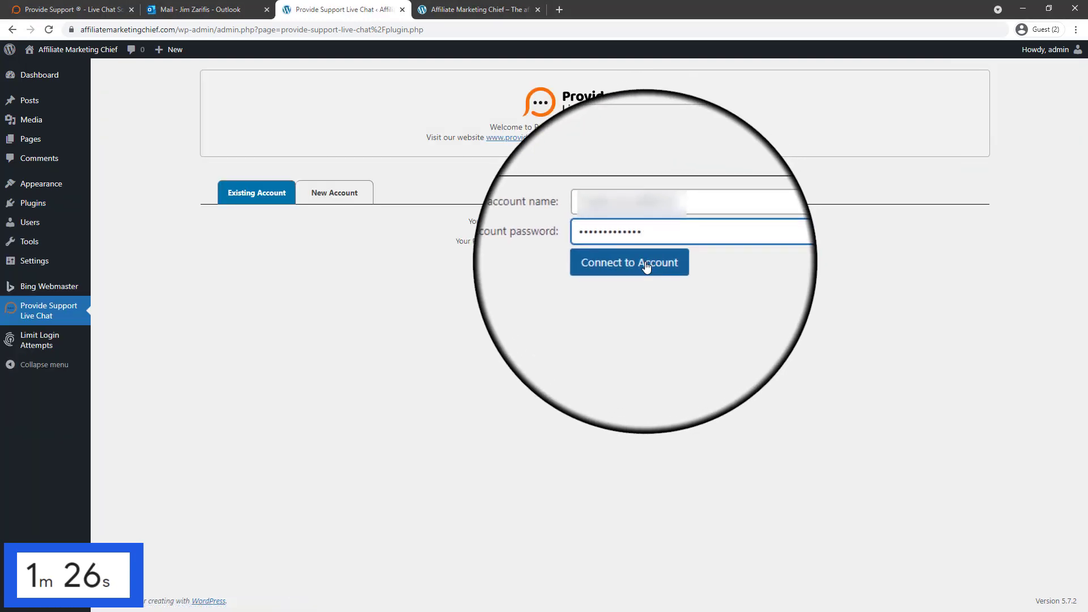
click(647, 267)
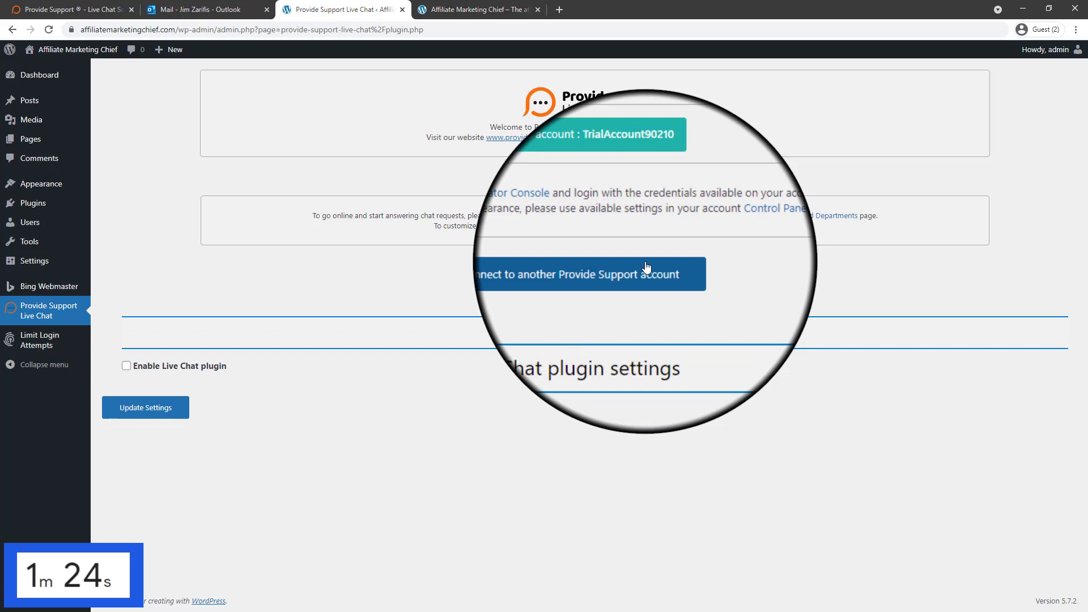
- Enable the Live Chat plugin and tick Monitor the whole website
click(126, 367)
scroll(273, 380, down, 3)
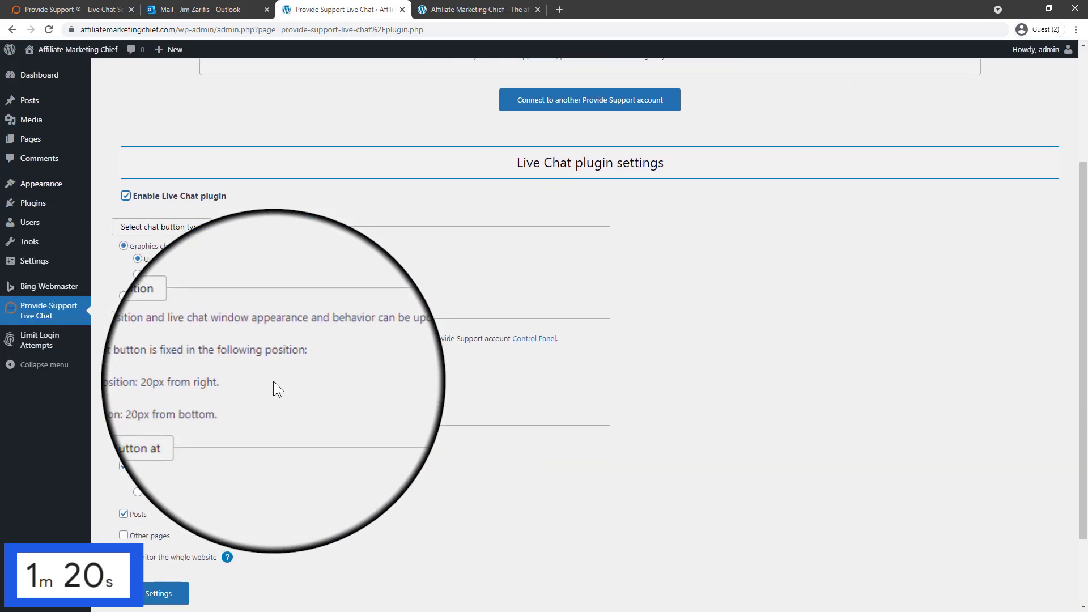
scroll(294, 377, down, 1)
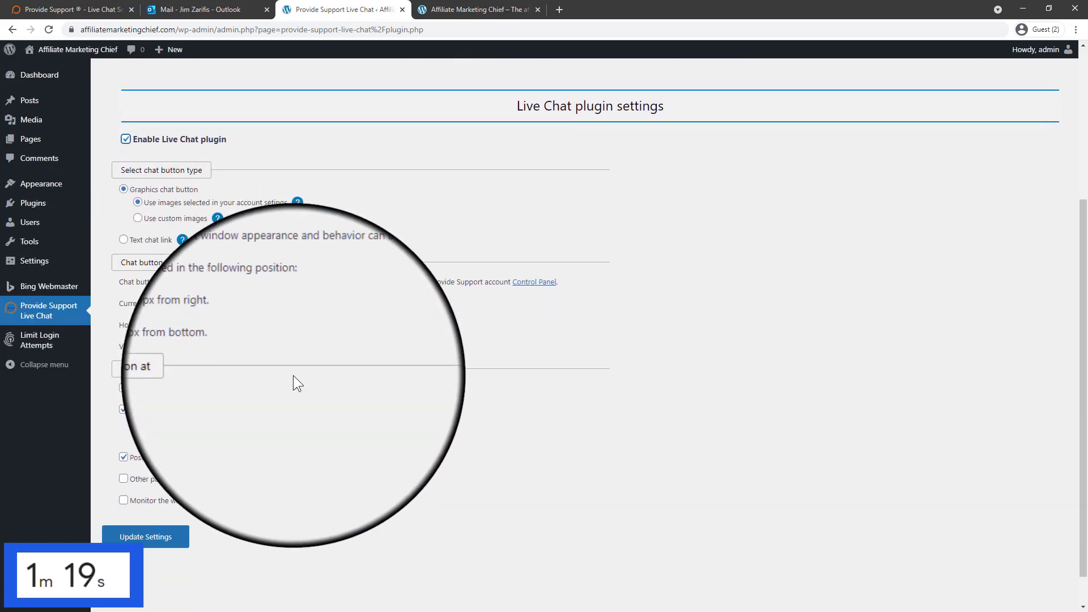
click(122, 501)
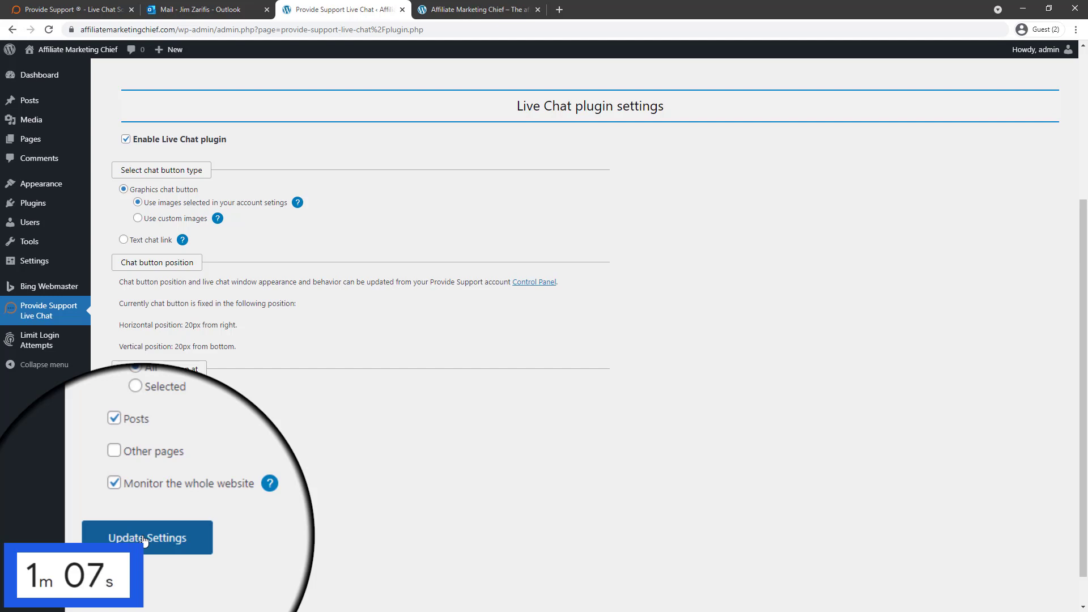
- Reload the site and start a chat as 'Jim Video' asking 'This is a test'
click(488, 8)
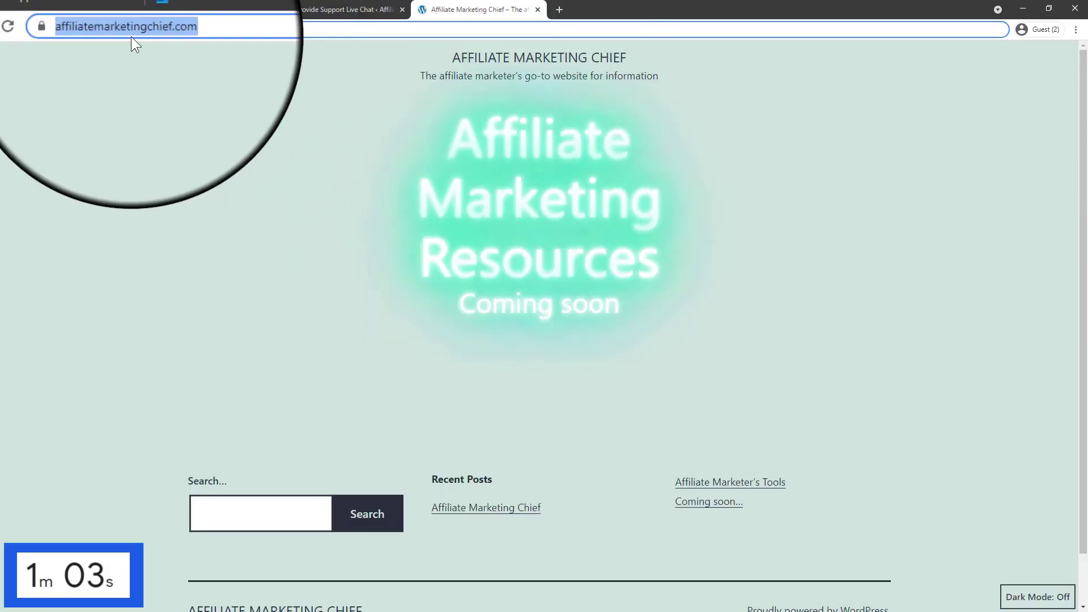
click(48, 30)
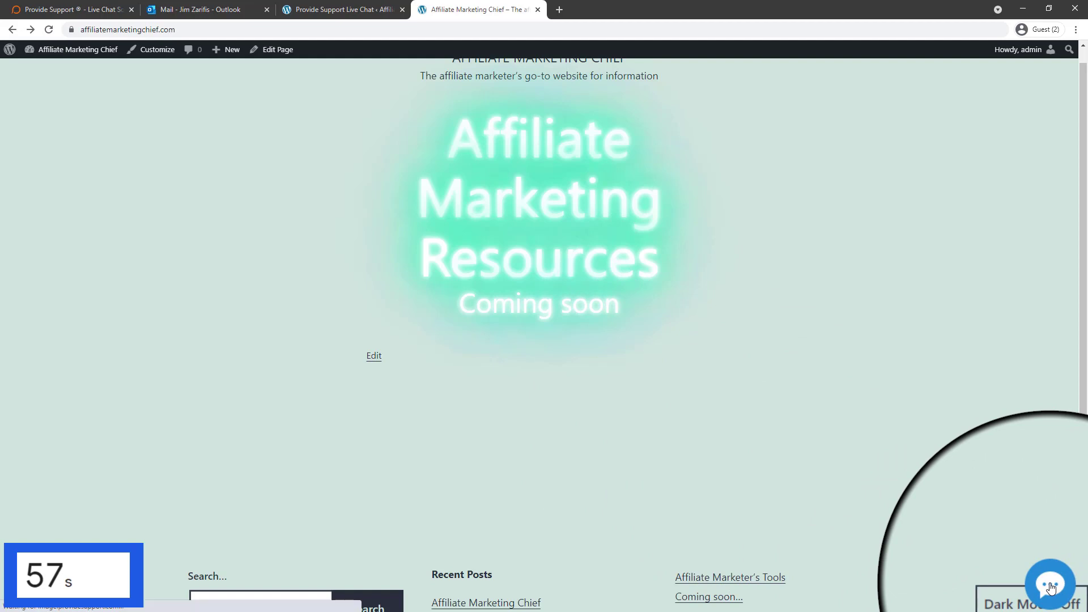
click(1047, 585)
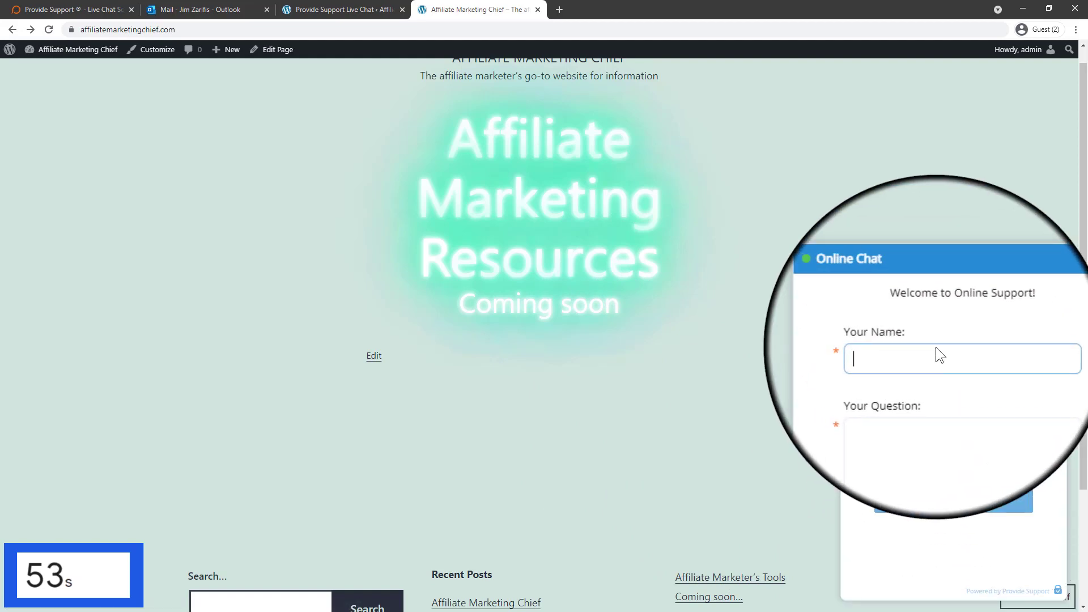
text(Jim)
text( Video)
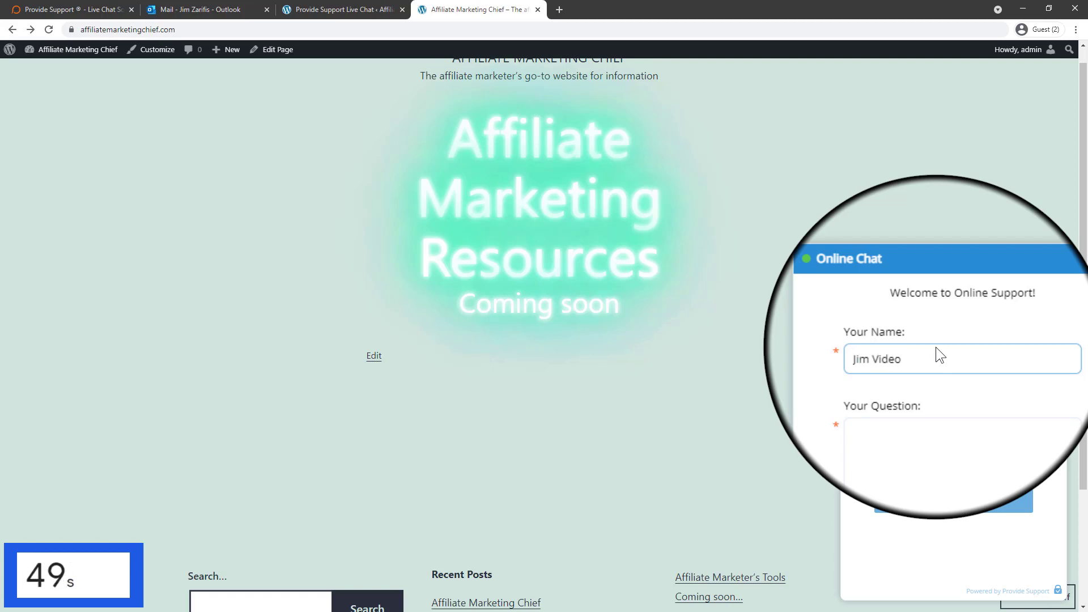
key(Tab)
text(T)
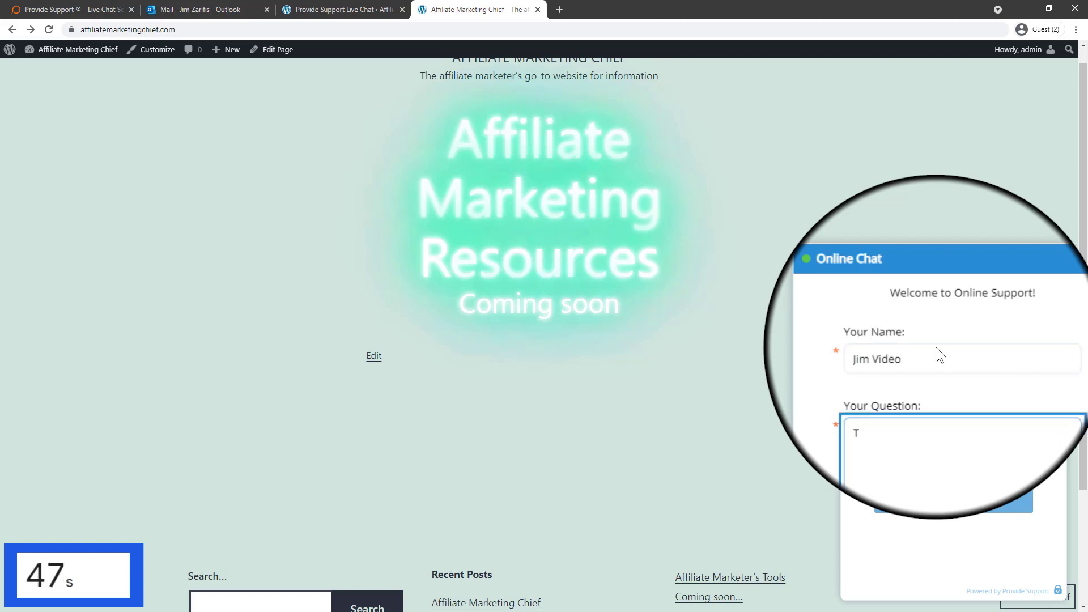
text(his is a )
text(test)
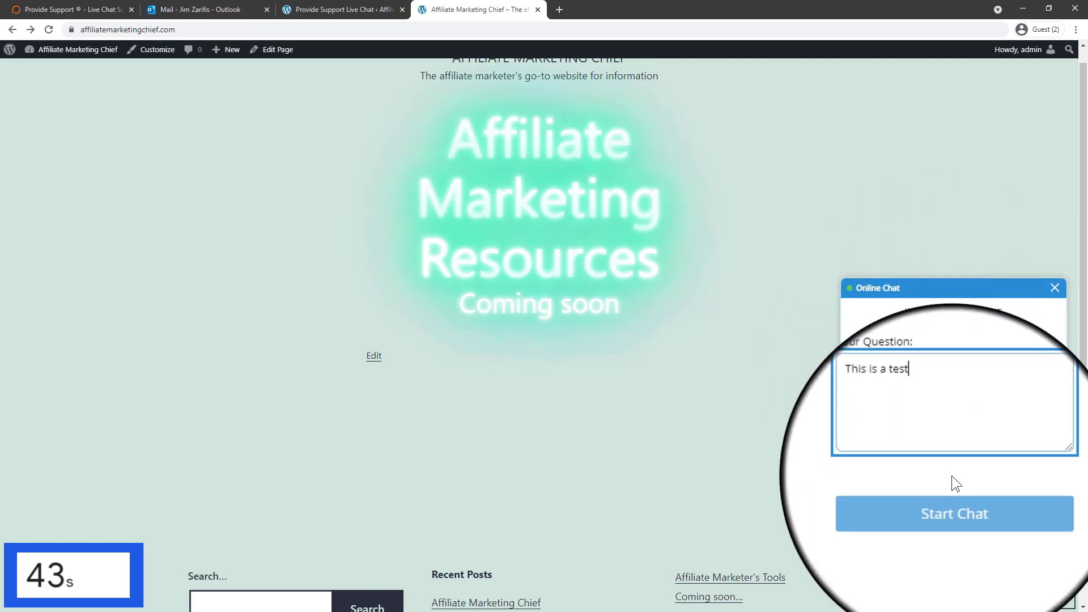
click(950, 511)
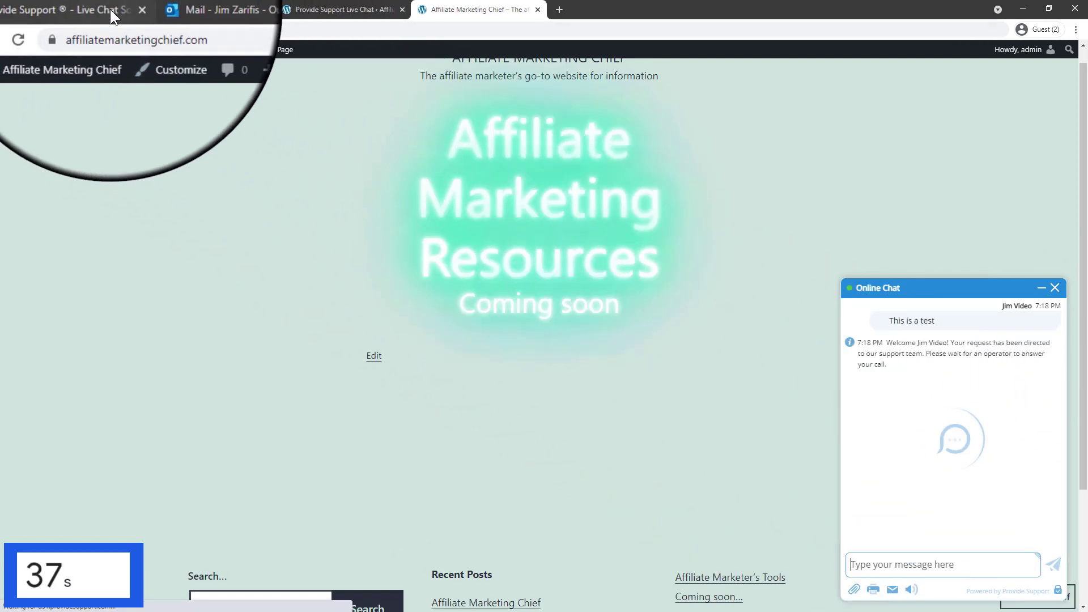
- Accept the test chat in the operator console and reply 'Hello, how can I help you?'
click(95, 7)
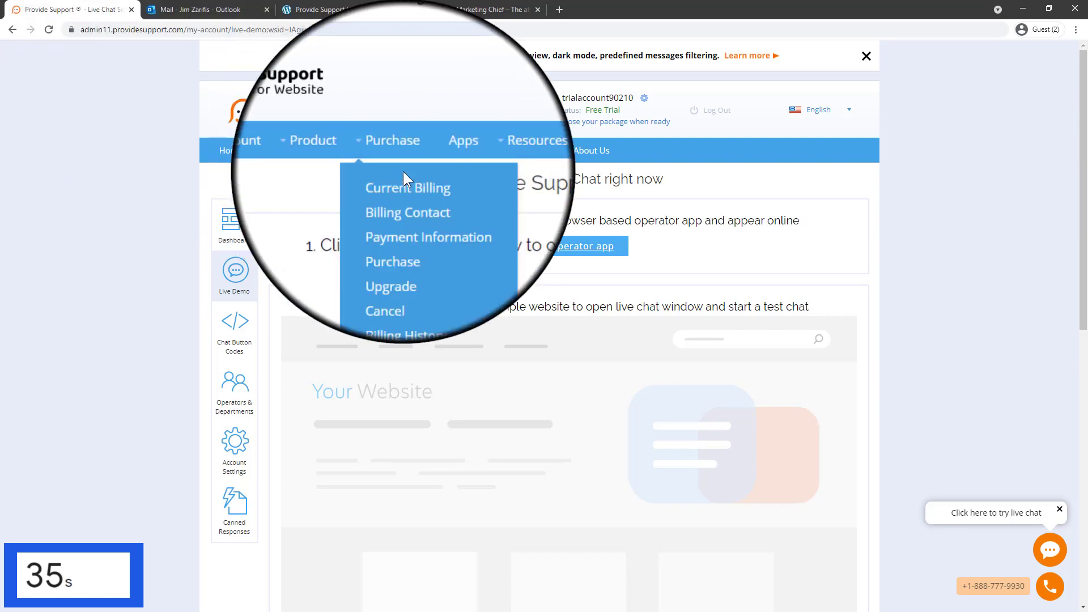
click(545, 249)
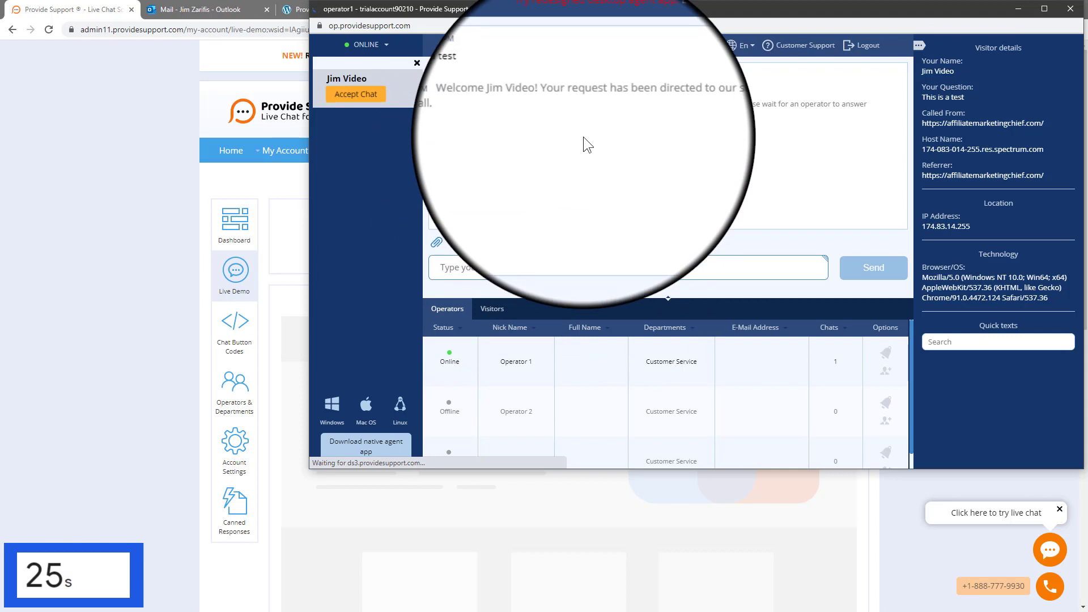
click(356, 96)
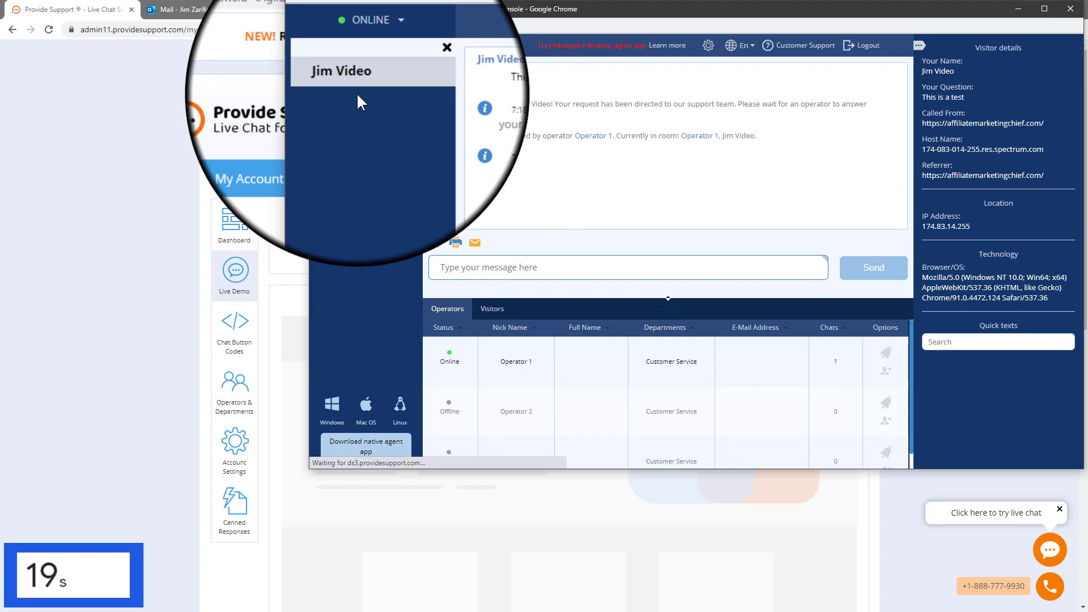
text(Hello,)
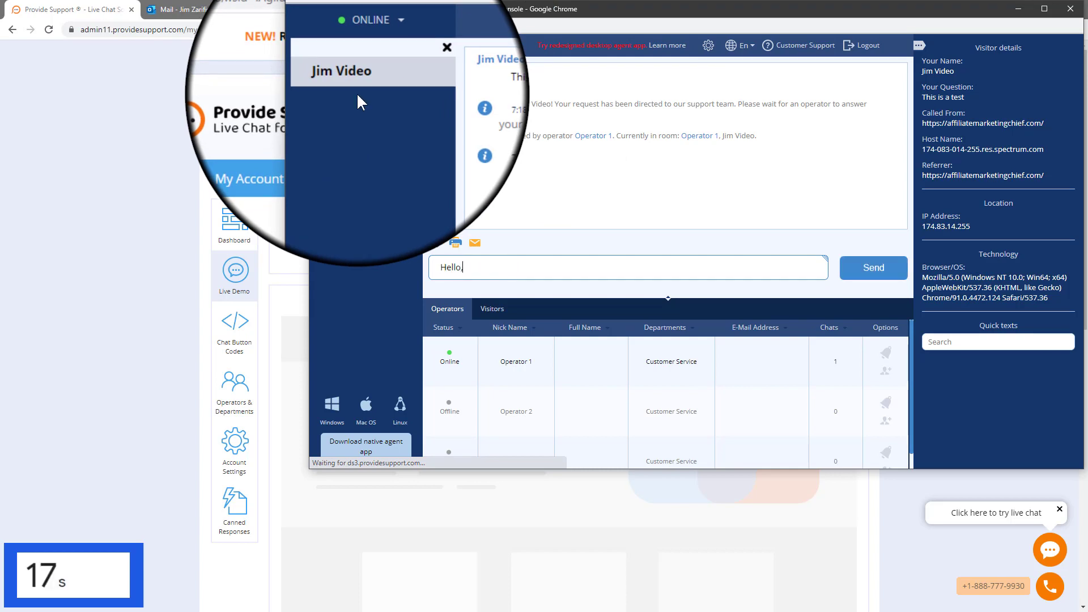
text( how can I )
text(help you?)
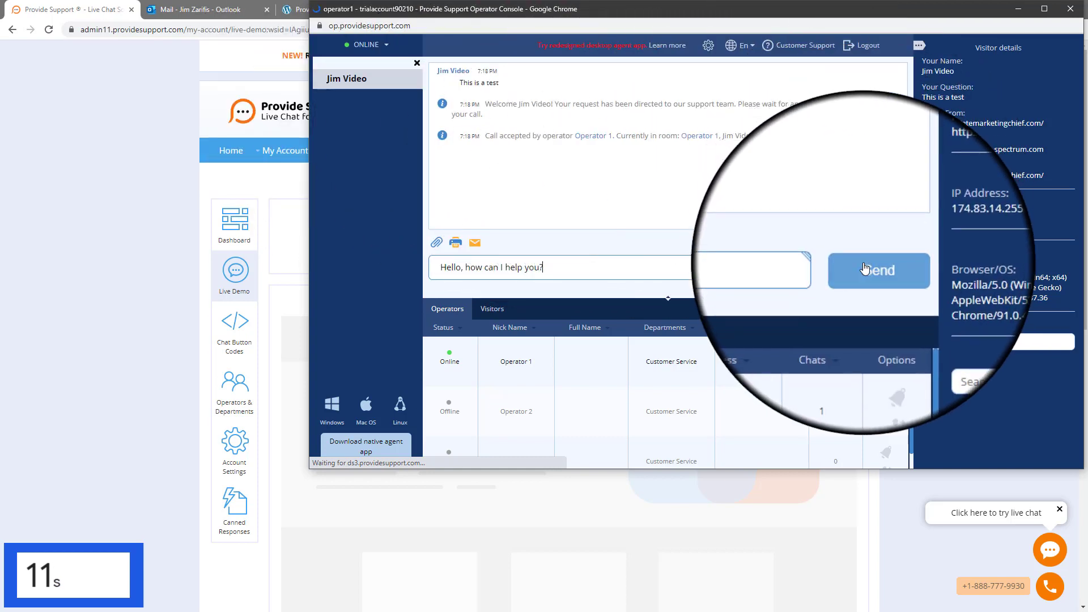
click(865, 270)
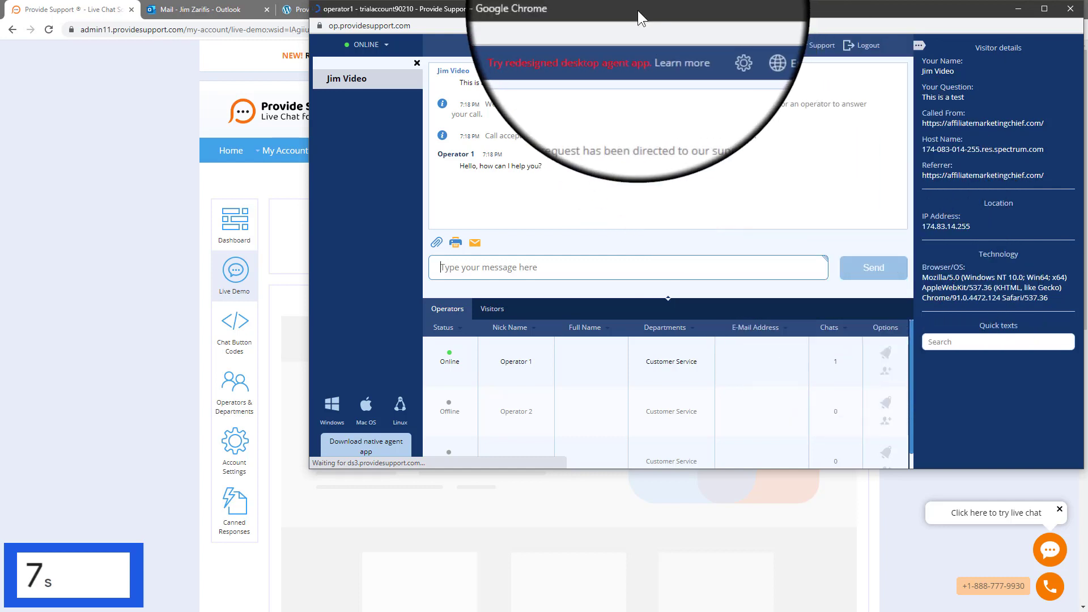
drag(638, 11, 550, 57)
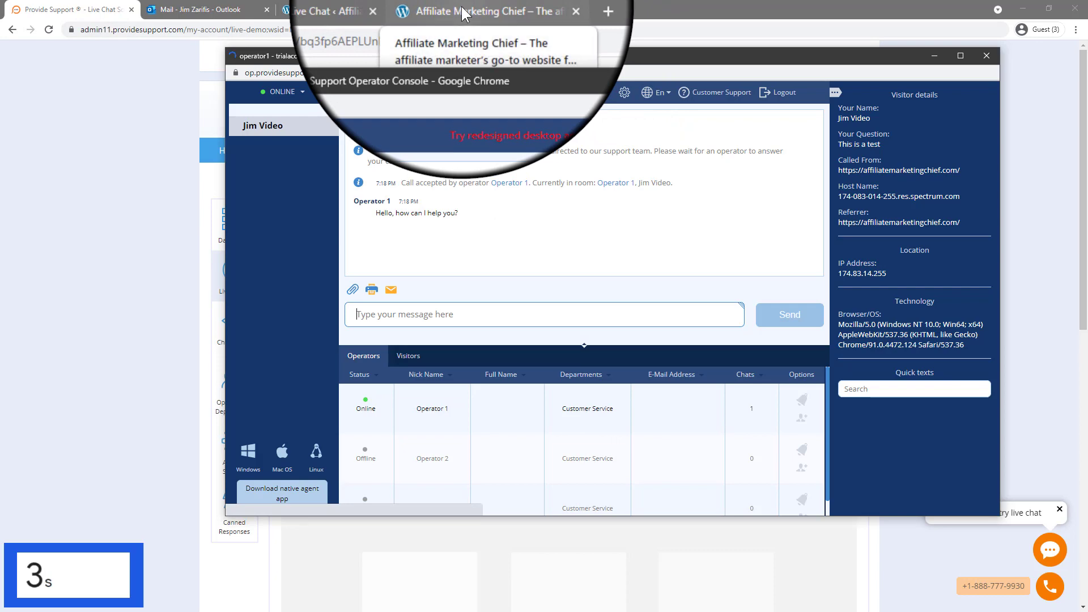
- Return to the Affiliate Marketing Chief site tab
click(463, 13)
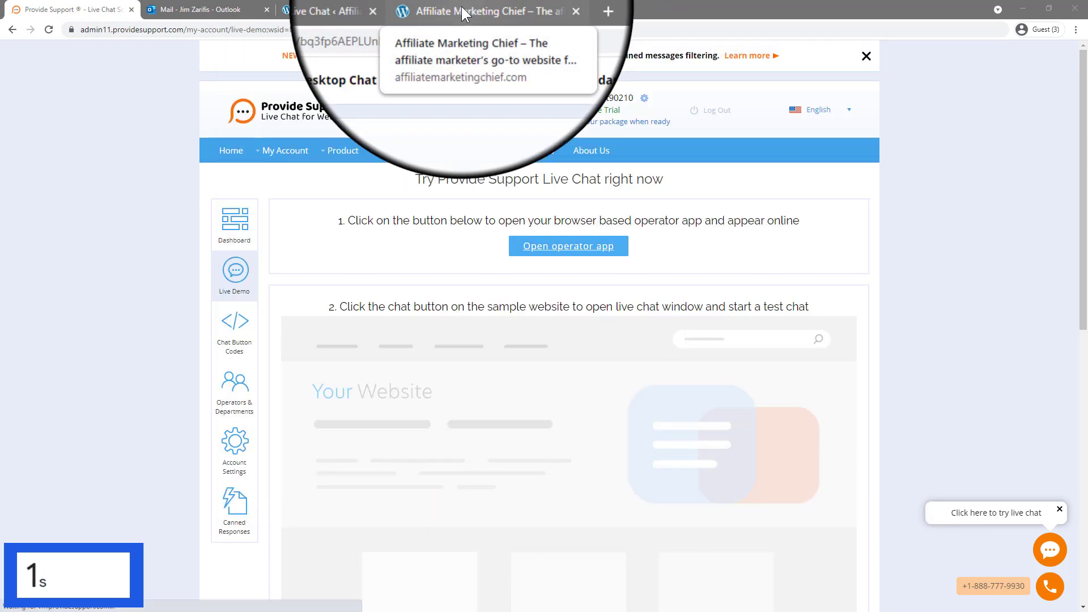